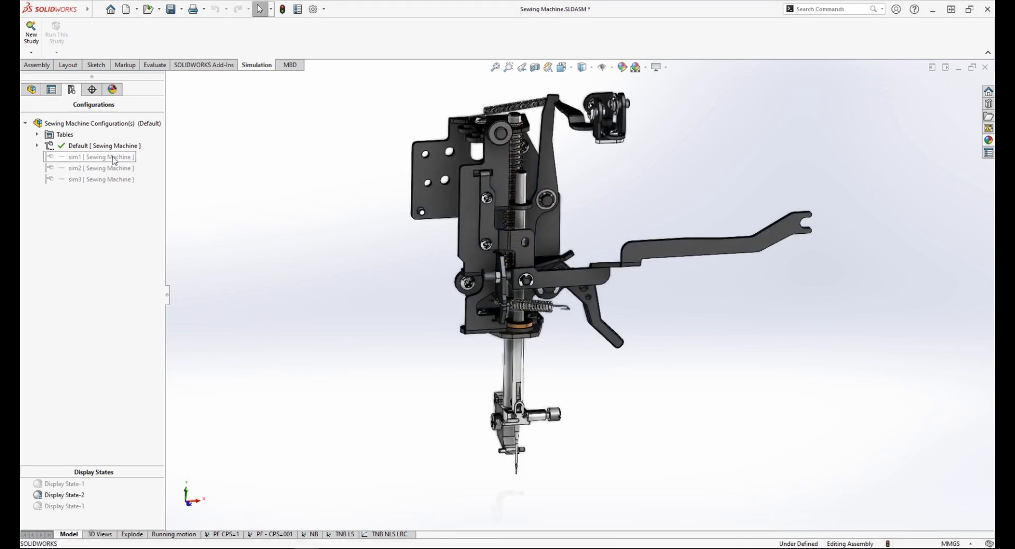
Activate the sim1 configuration and swing the lifter lever downward in the assembly
double_click(95, 157)
right_drag(340, 232, 332, 187)
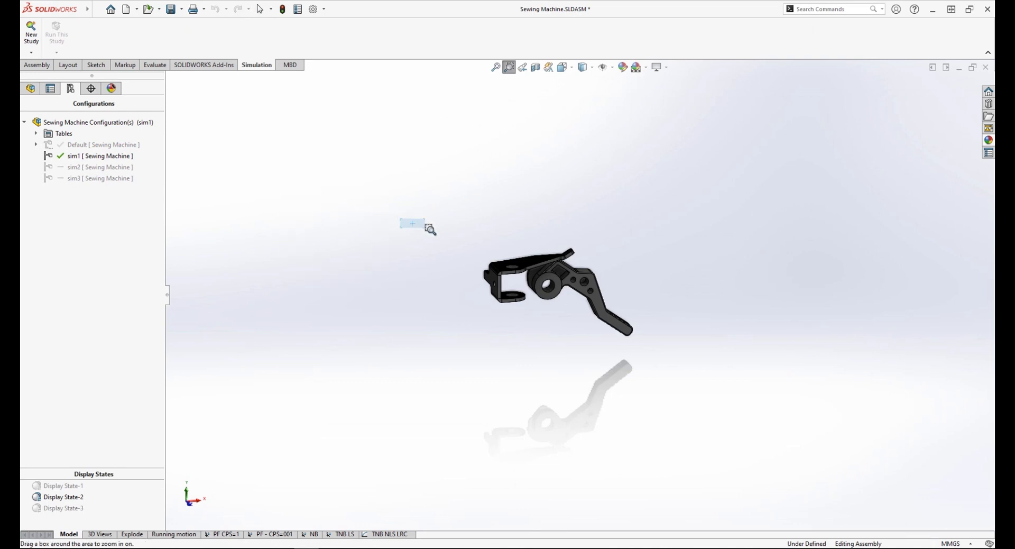
drag(430, 228, 706, 366)
middle_drag(741, 266, 696, 300)
click(740, 386)
middle_drag(740, 386, 771, 315)
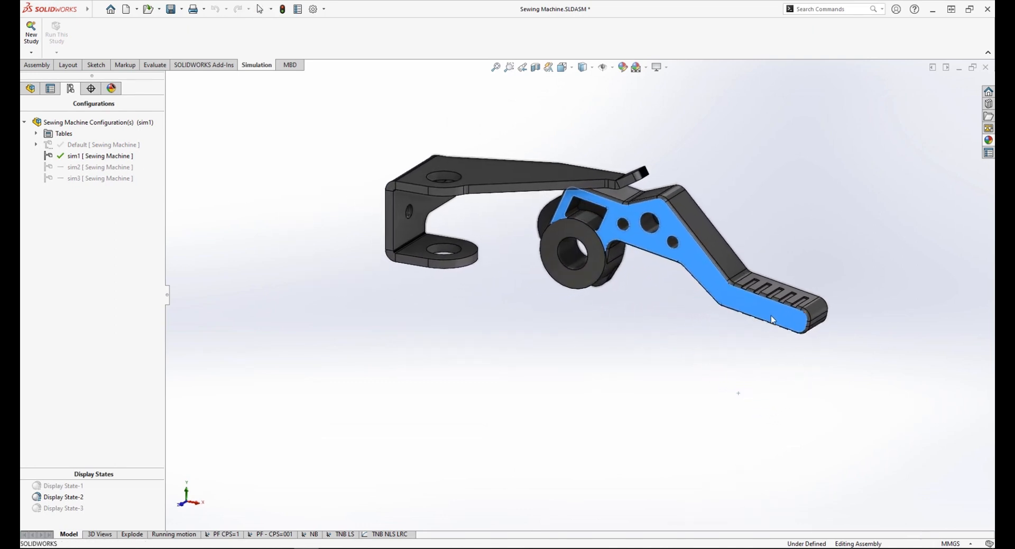
drag(771, 315, 760, 408)
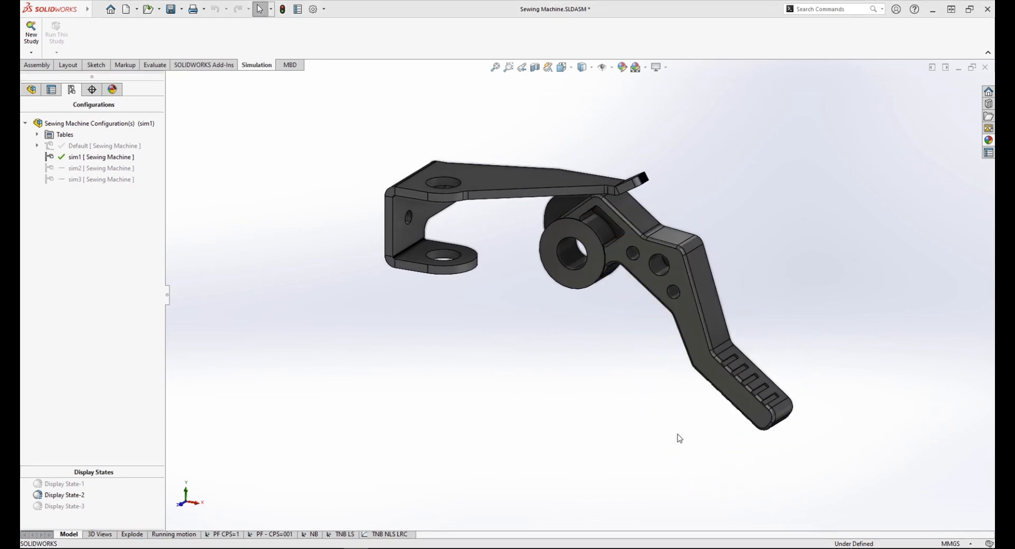
Open the PF CPS=1 study and review the contact face sets of its local interaction
click(226, 534)
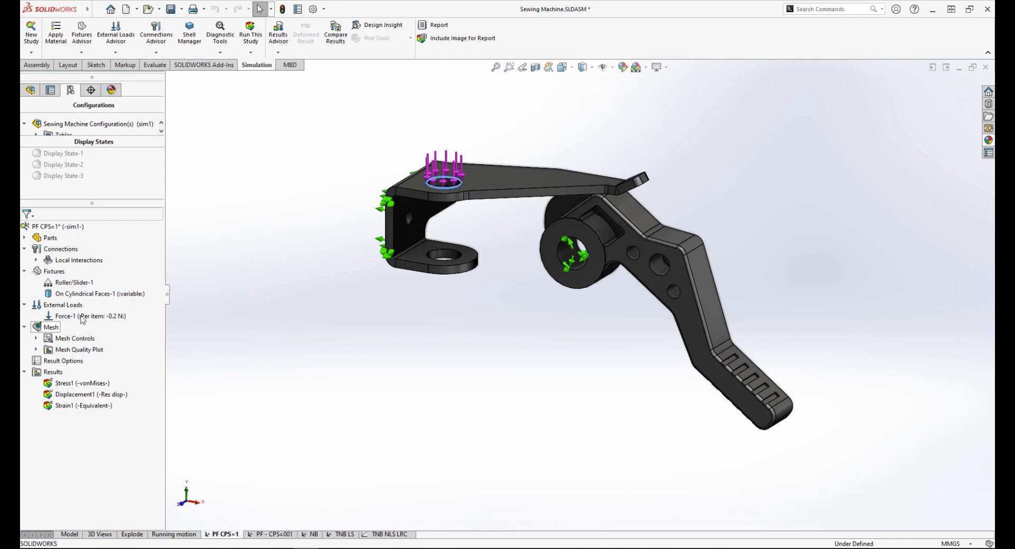
right_click(76, 271)
click(171, 284)
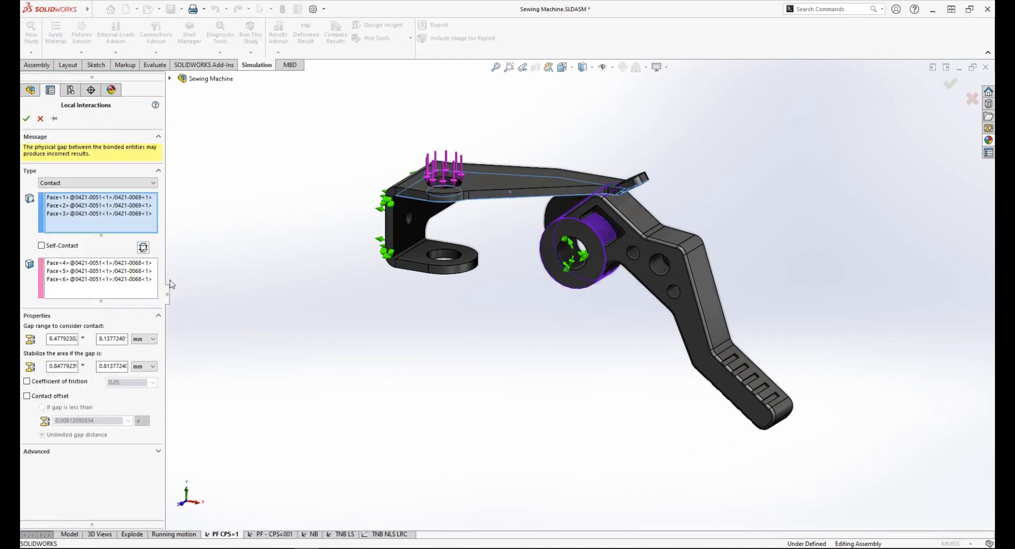
click(41, 119)
Set the contact penalty stiffness scale factor to 0.01 in the PF CPS=1 study properties
right_click(60, 228)
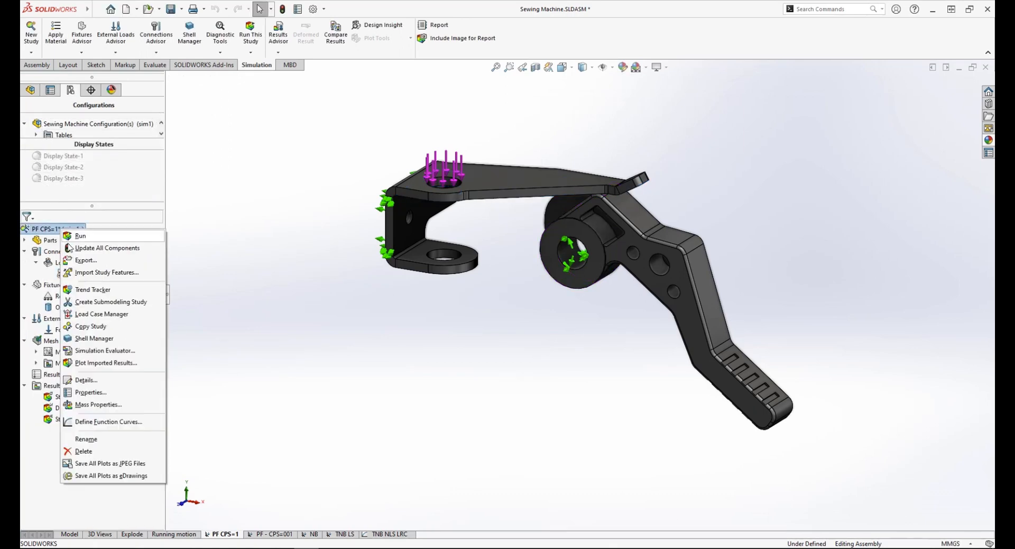
click(128, 392)
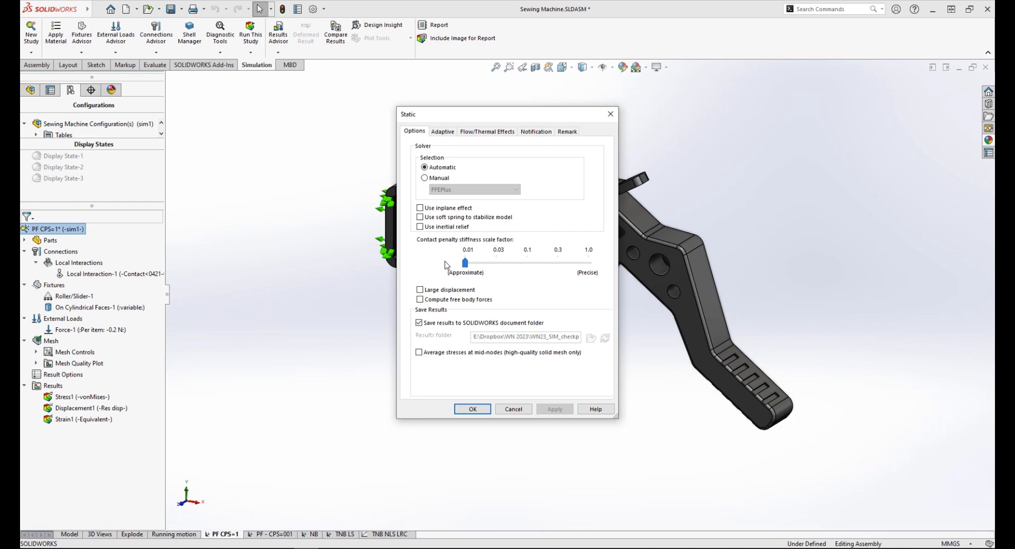
click(472, 408)
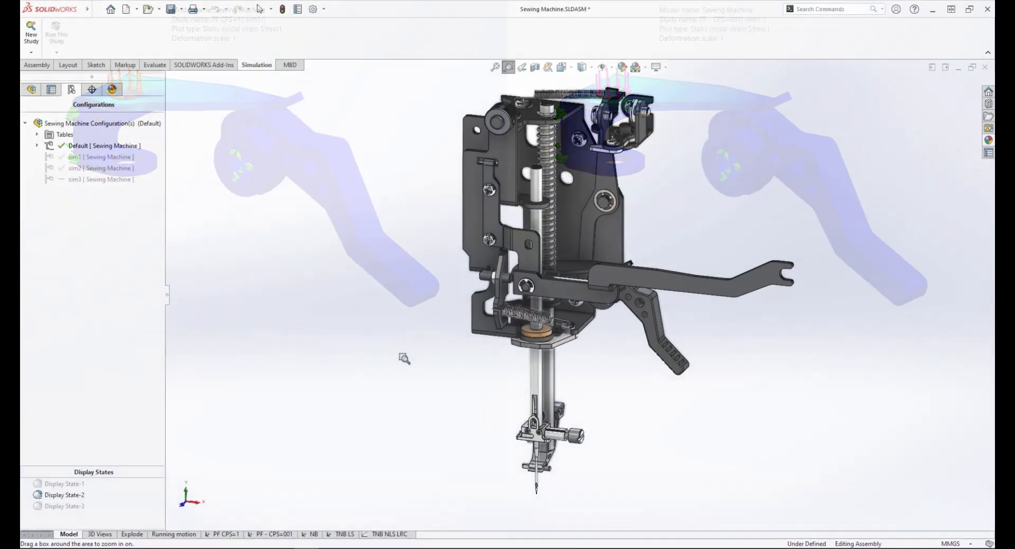
Open the NB study and activate its sim2 configuration
drag(425, 372, 605, 484)
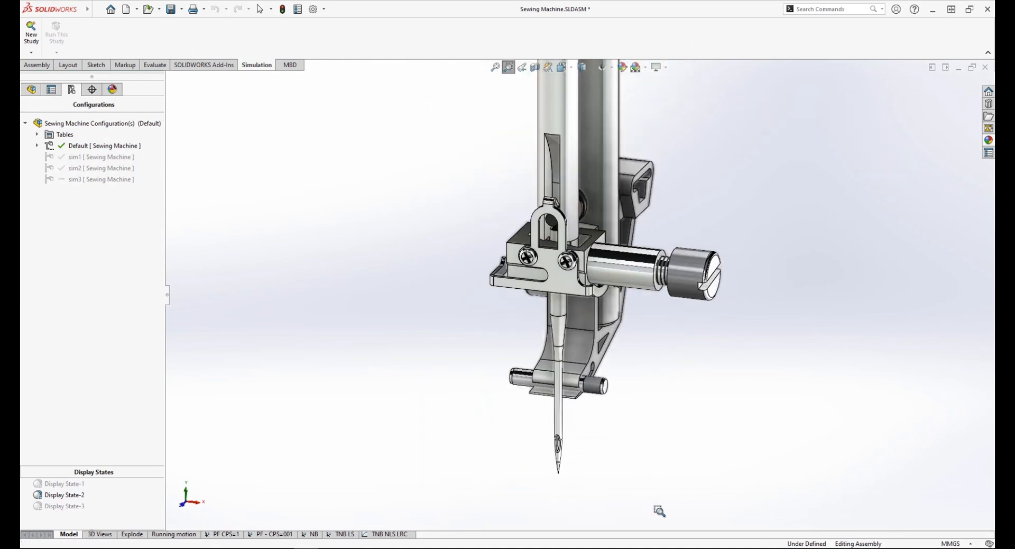
click(313, 534)
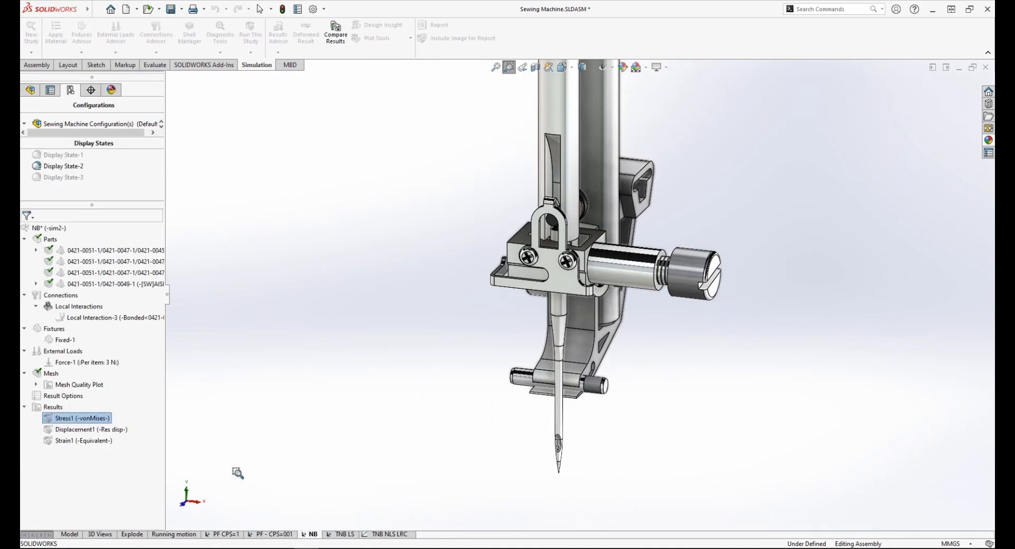
right_click(135, 340)
click(153, 346)
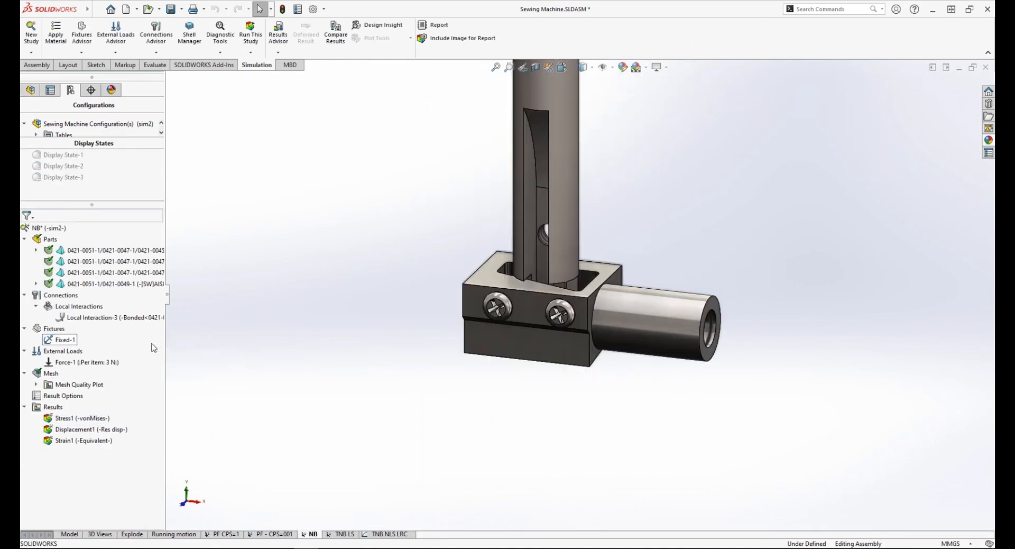
Exclude the two clamp screws from the NB study's analysis
click(141, 261)
ctrl+click(142, 272)
right_click(139, 272)
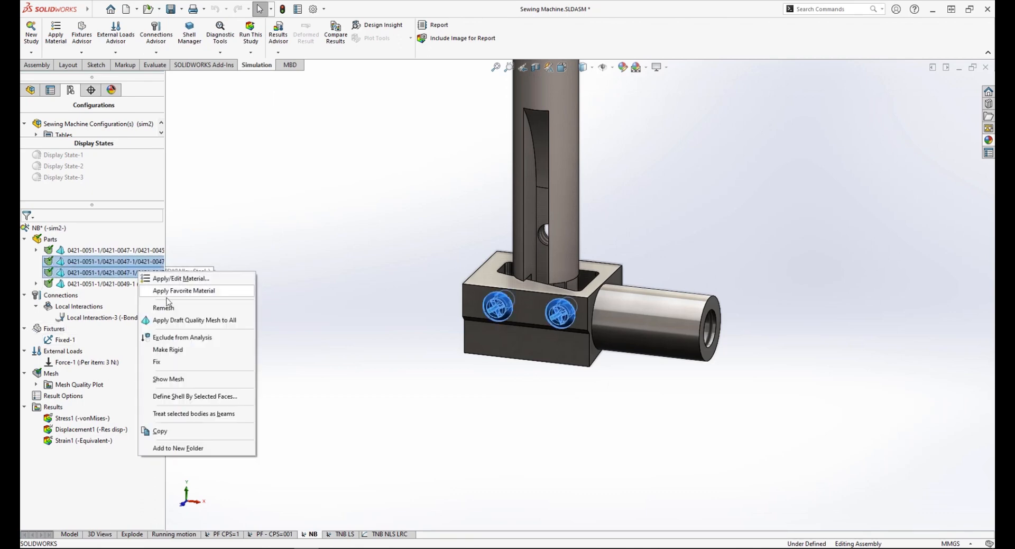
click(224, 342)
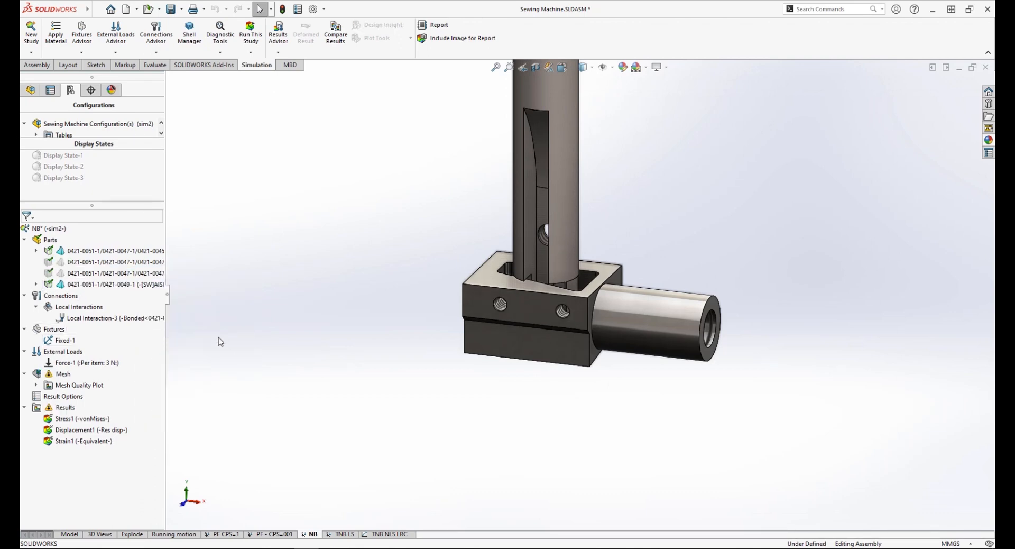
Add a bonded local interaction between the clamped part's inner face and the clamp block's left tapped hole
right_click(102, 307)
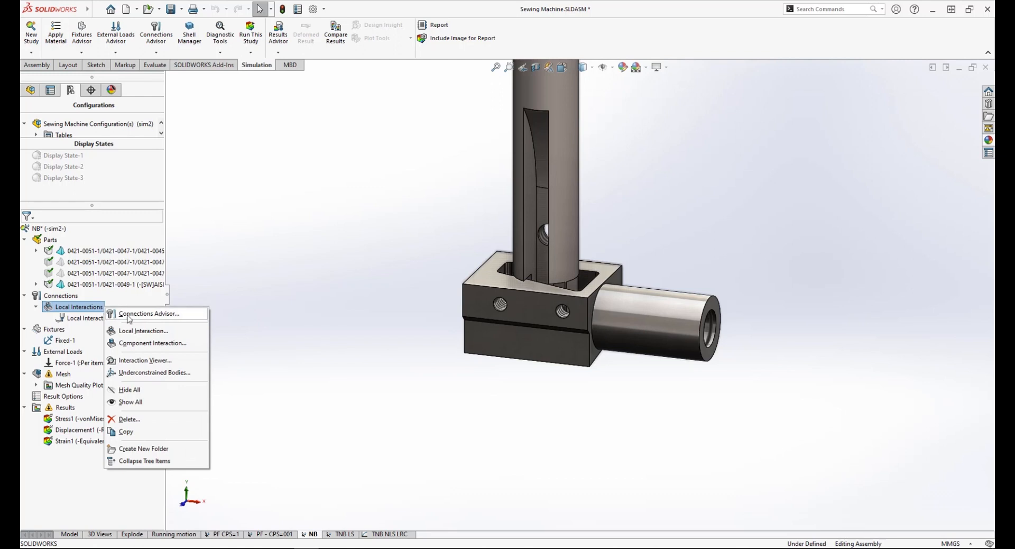
click(181, 332)
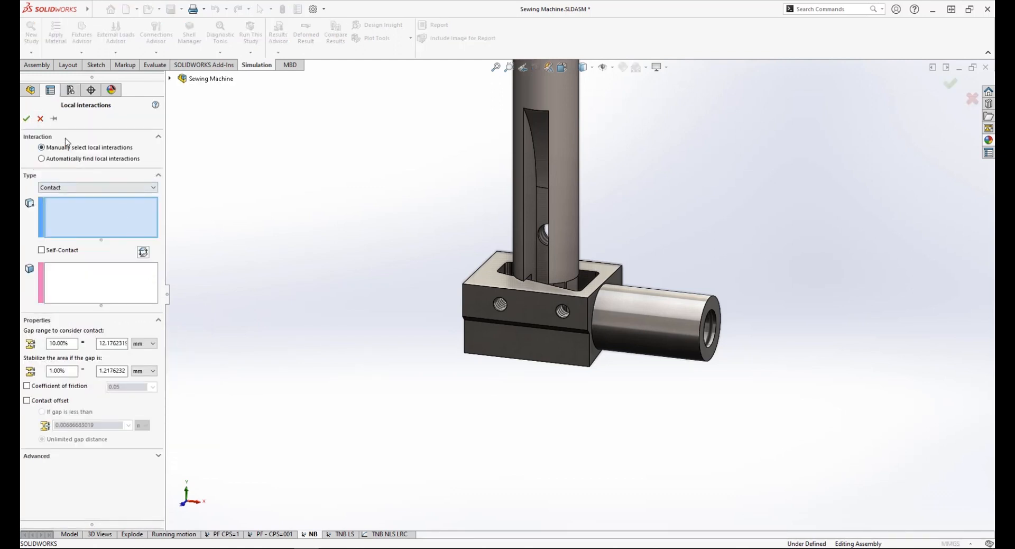
click(82, 187)
click(87, 197)
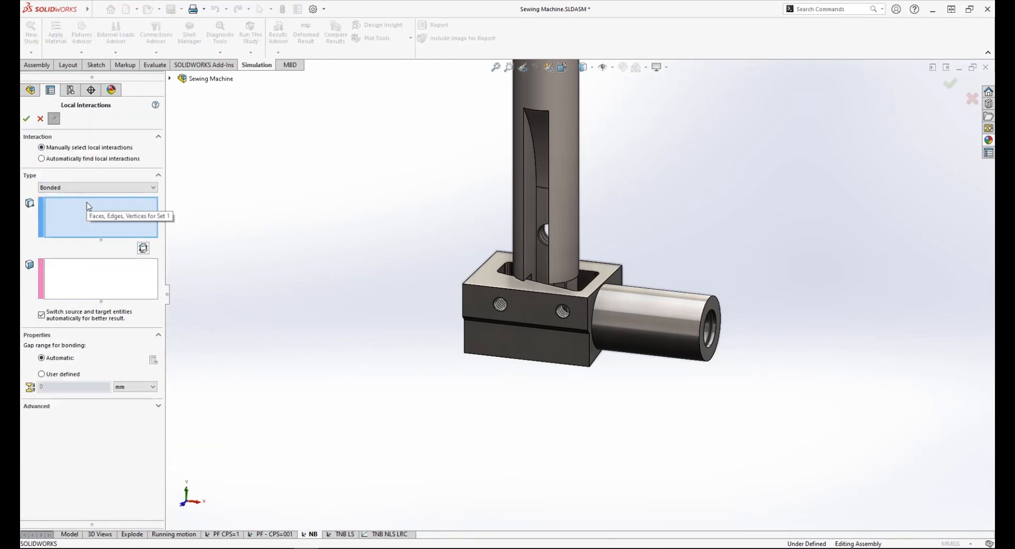
click(531, 282)
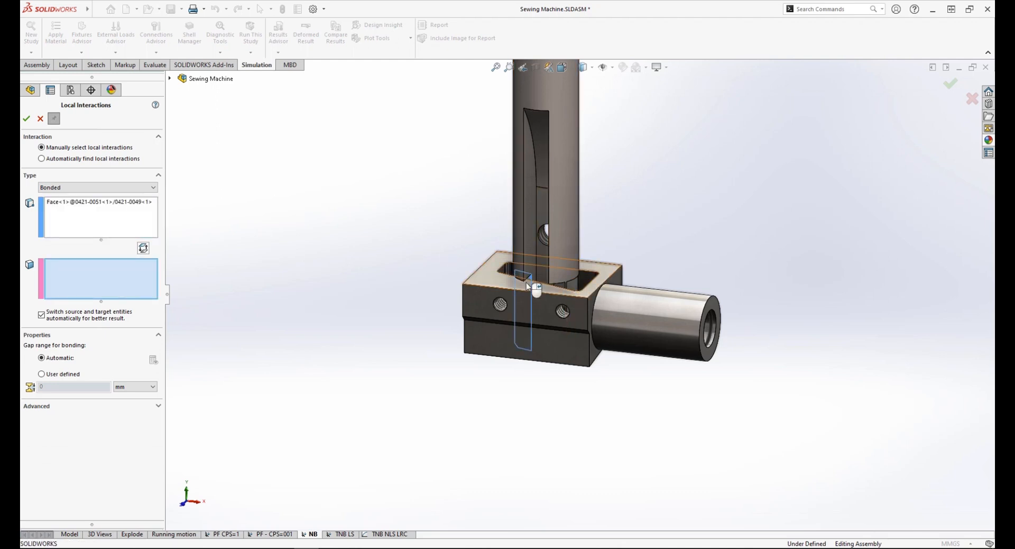
click(500, 304)
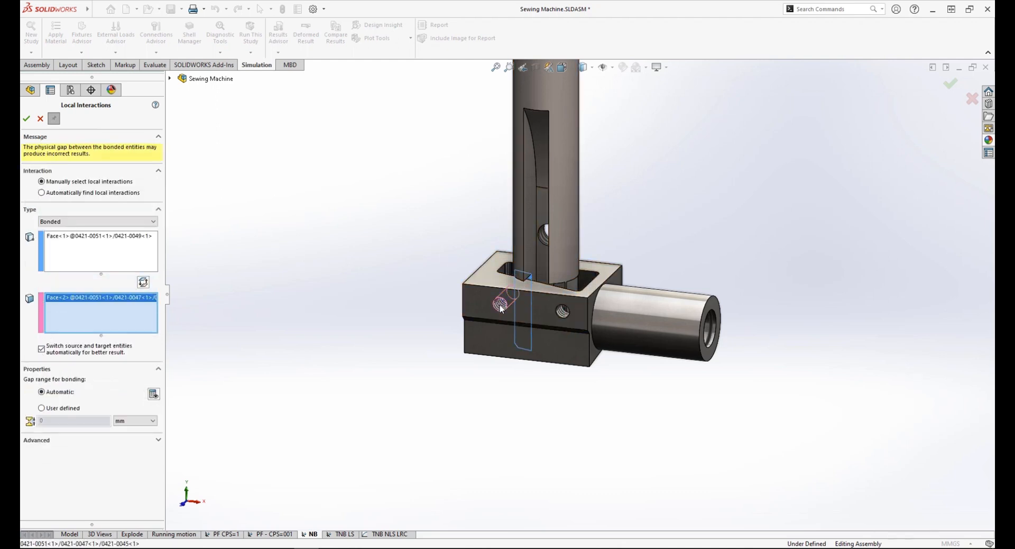
right_click(500, 305)
Bond the second inner face to the clamp block's right tapped hole and run the NB study
click(563, 289)
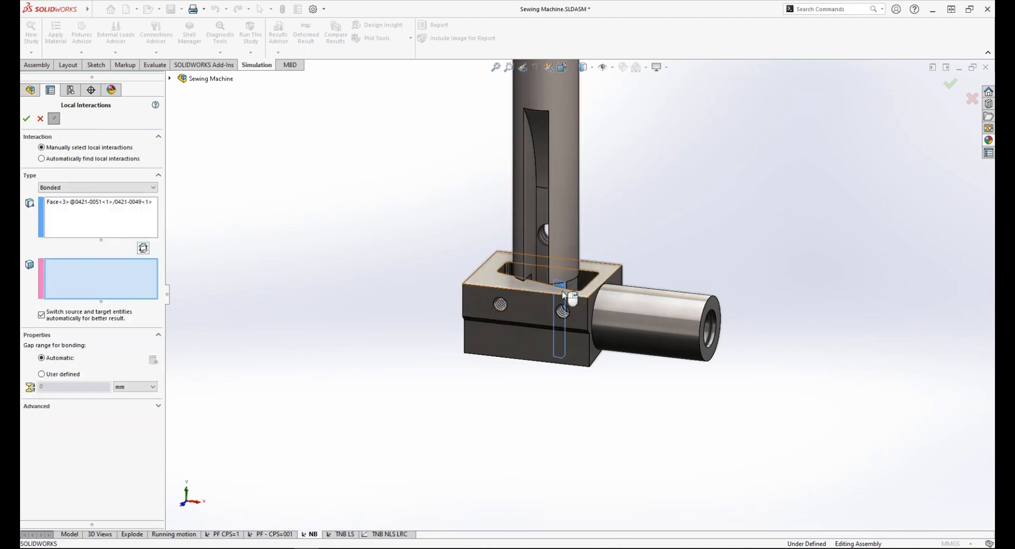
click(563, 313)
key(Return)
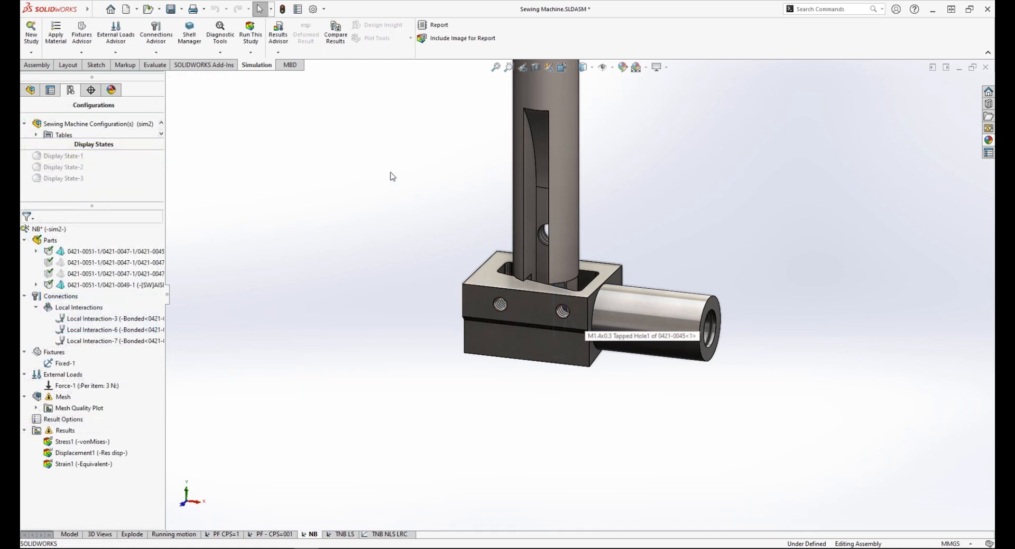
click(251, 33)
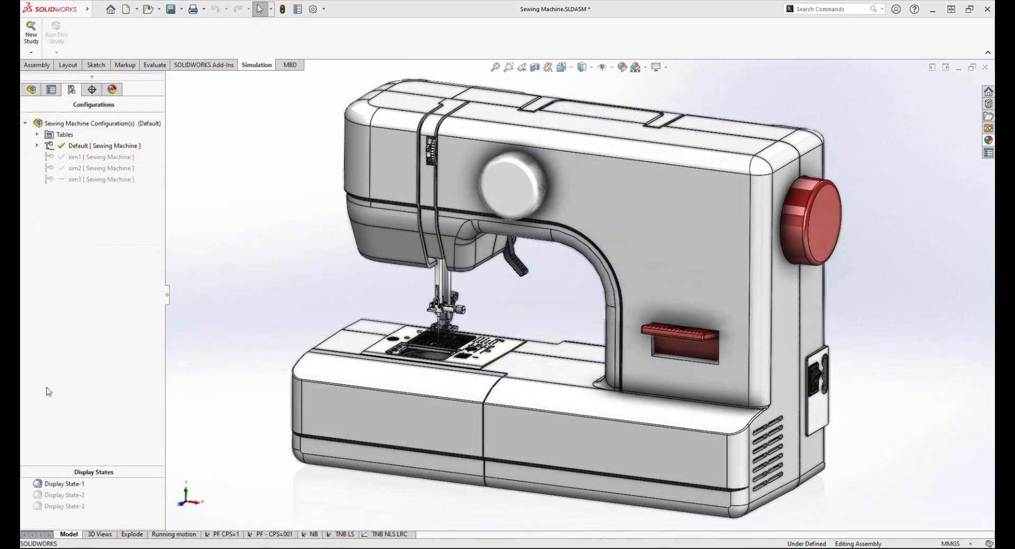
Switch the assembly to Display State-3, activate the sim3 configuration and fit it in view
double_click(59, 506)
double_click(75, 179)
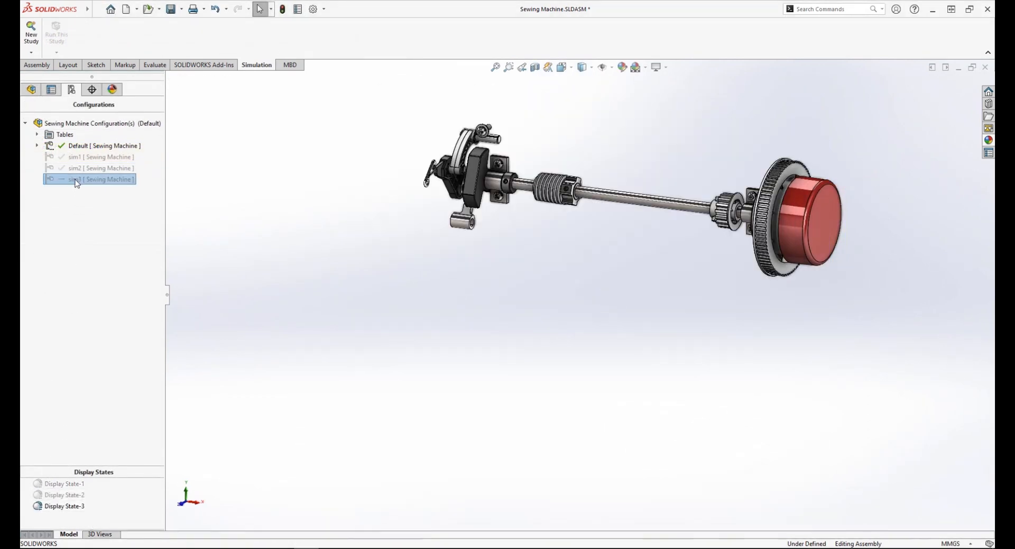
click(495, 67)
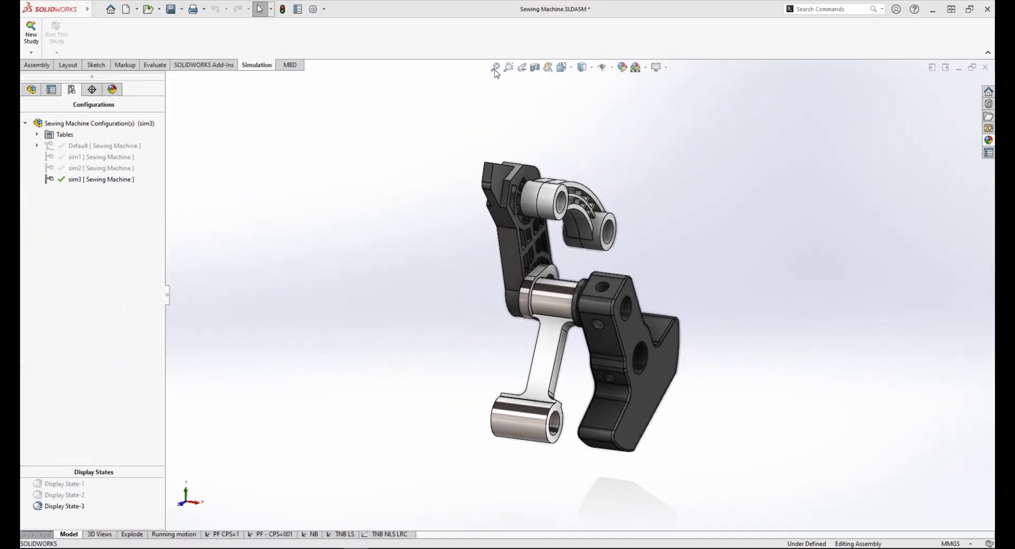
Create a mesh quality diagnosis for the TNB LS study using the 16-point Jacobian ratio with a poor-quality limit of 10
click(344, 534)
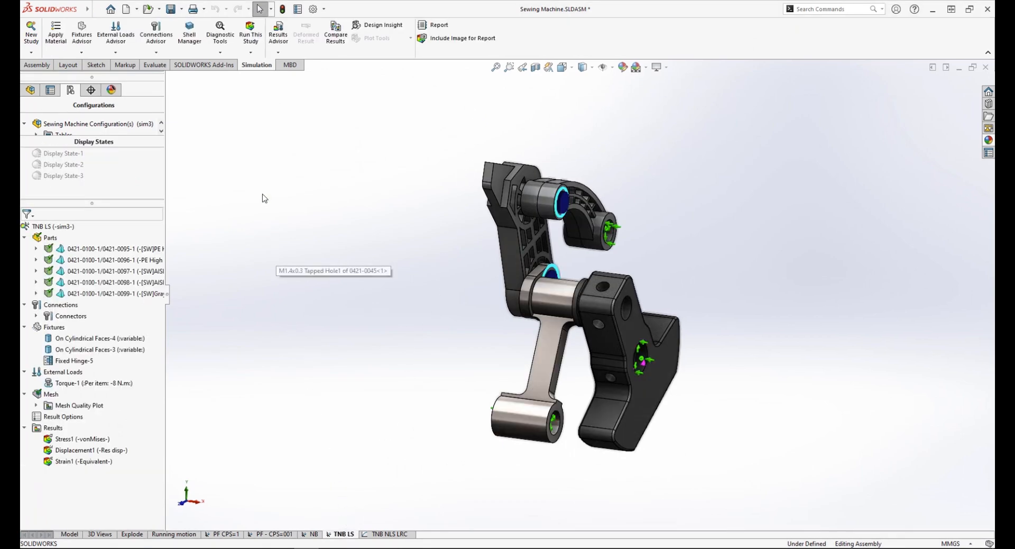
click(225, 52)
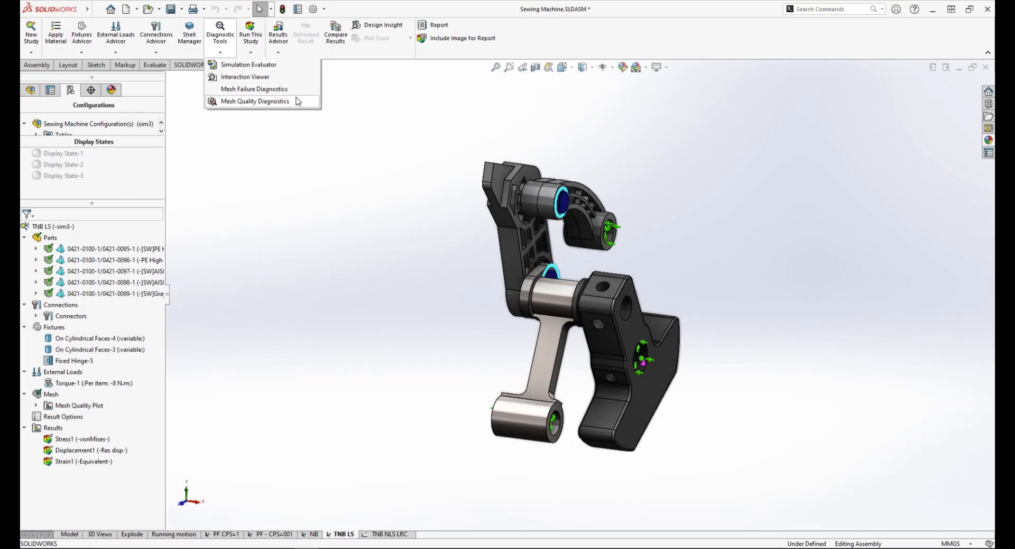
click(255, 101)
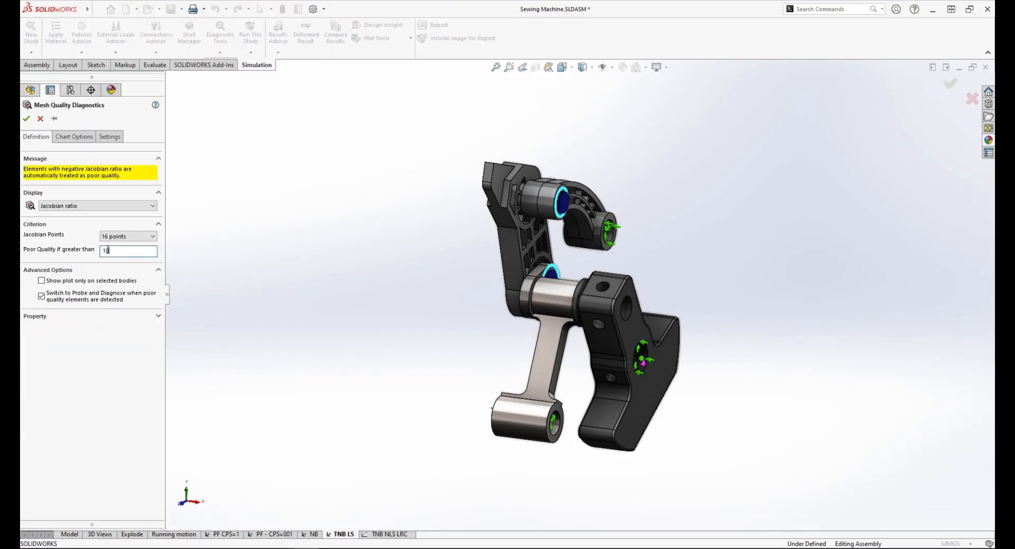
click(26, 120)
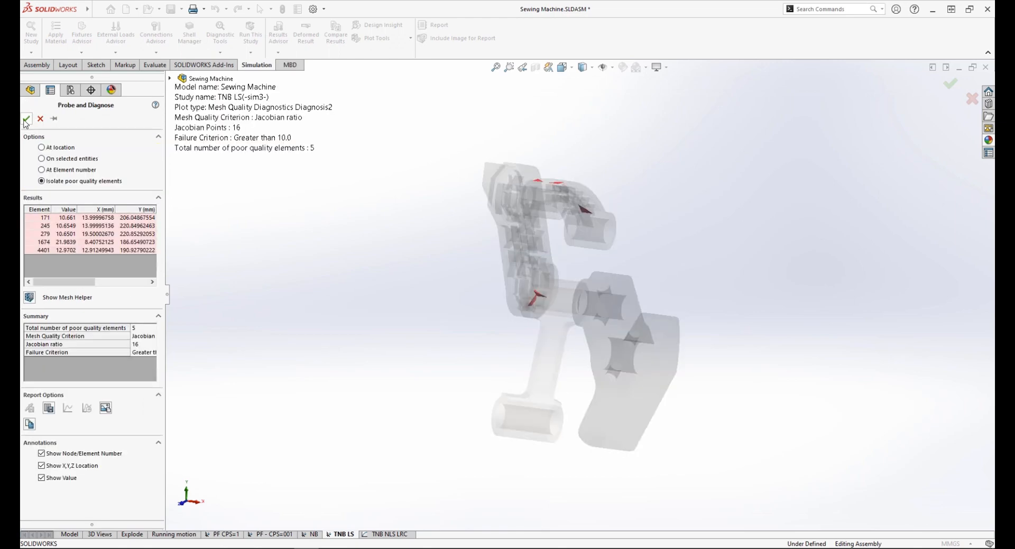
click(25, 121)
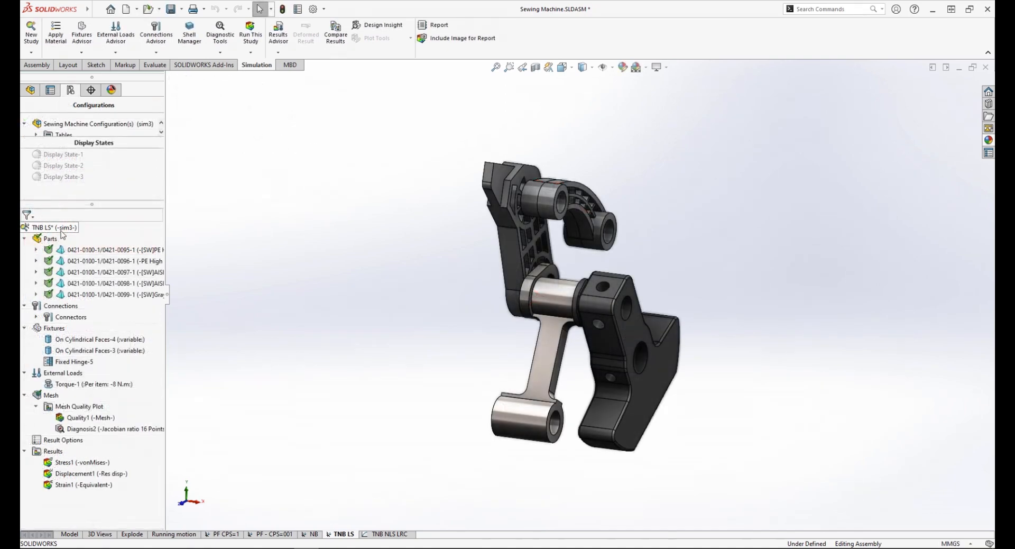
Calculate the underconstrained bodies of the TNB LS study and animate the Translation 1 motion
right_click(82, 304)
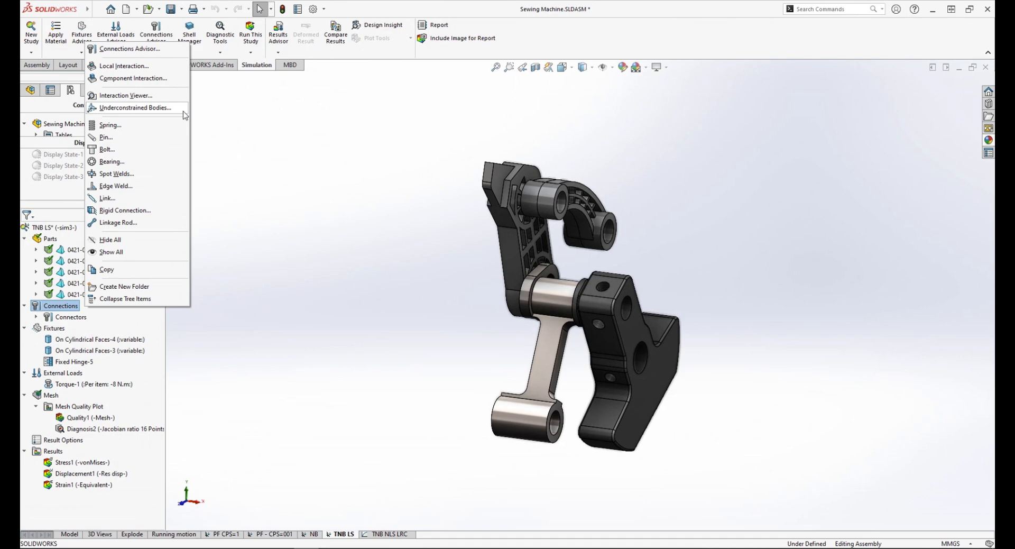
click(135, 107)
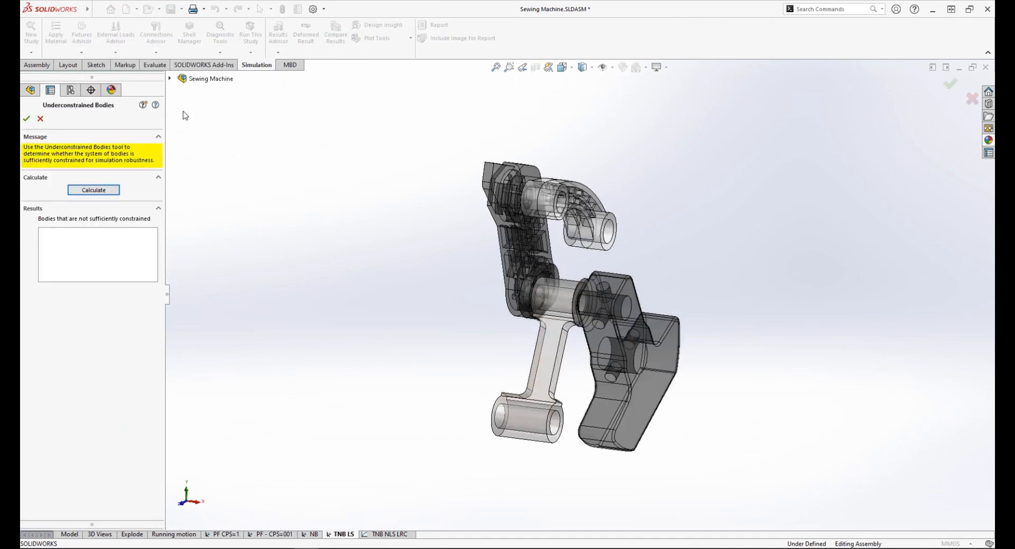
click(108, 190)
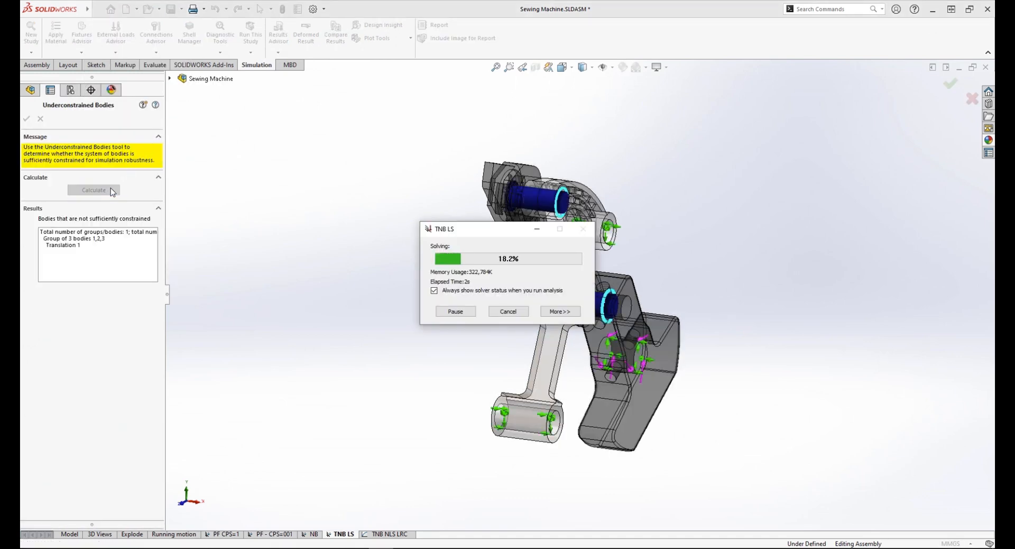
click(75, 245)
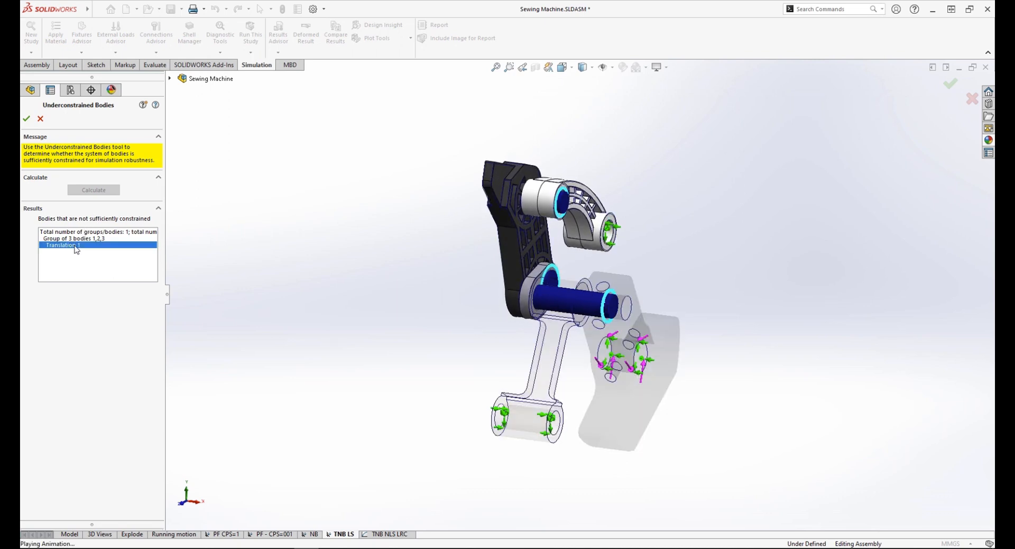
middle_drag(751, 285, 720, 293)
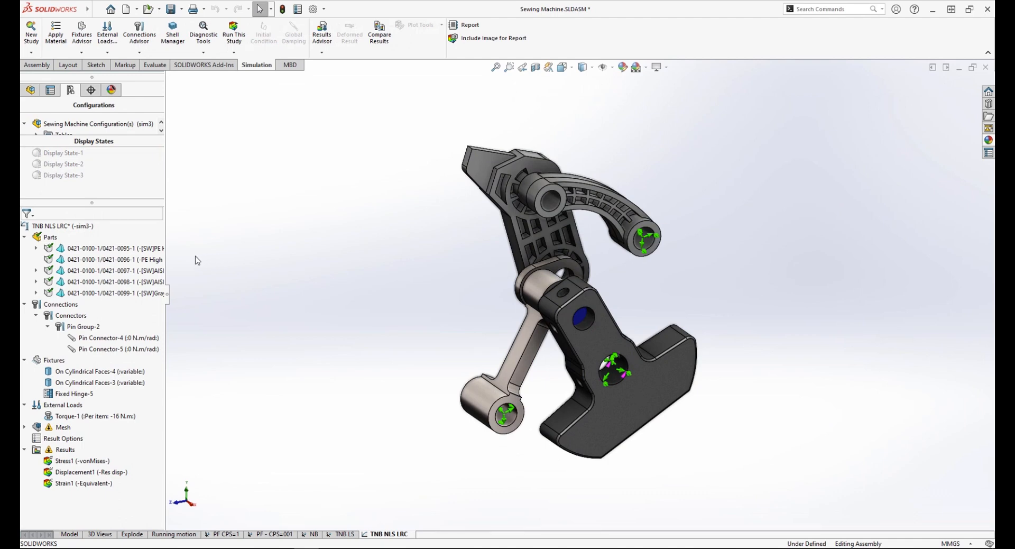
Exclude part 0421-0096 from the analysis in the TNB NLS LRC study
right_click(115, 259)
click(220, 392)
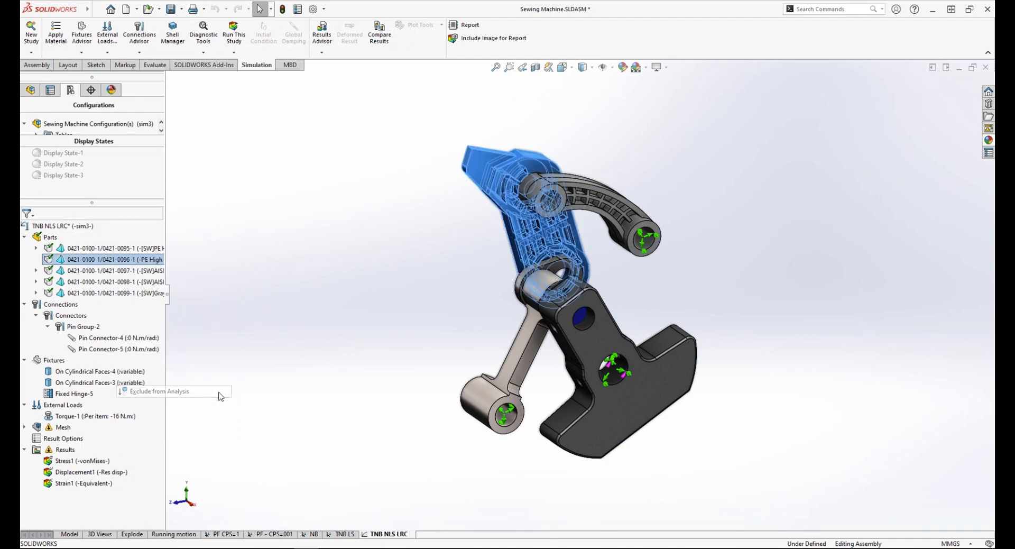
Start a linkage rod connector with the free-end bore face of part 0421-0095 as End Joint 1, using a reversed 0.8 cm offset
right_click(73, 305)
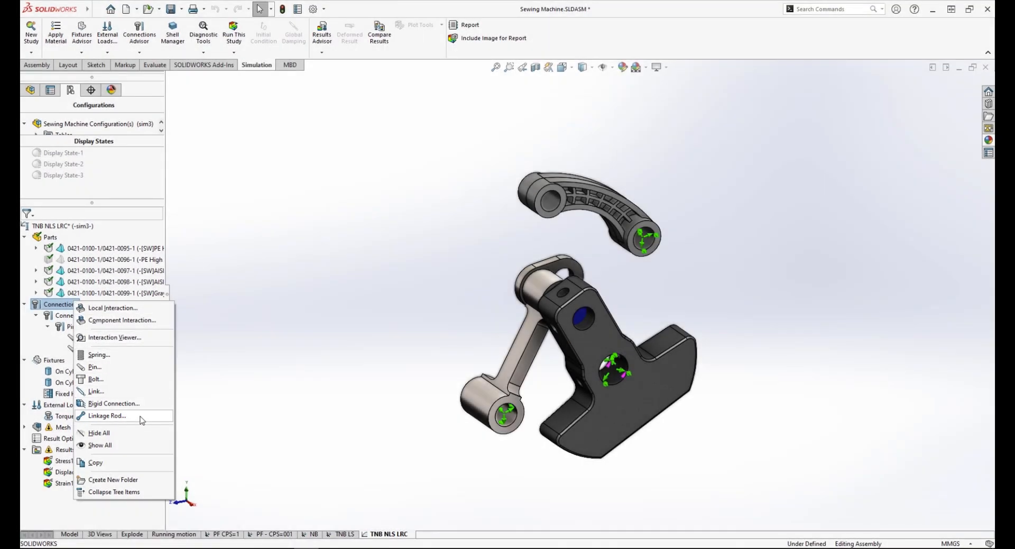
click(140, 418)
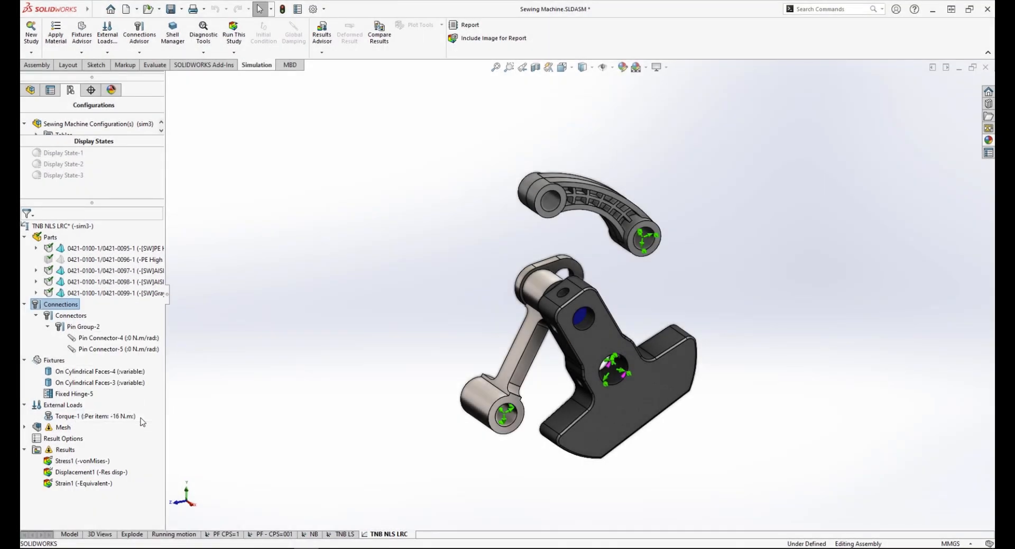
middle_drag(352, 311, 383, 316)
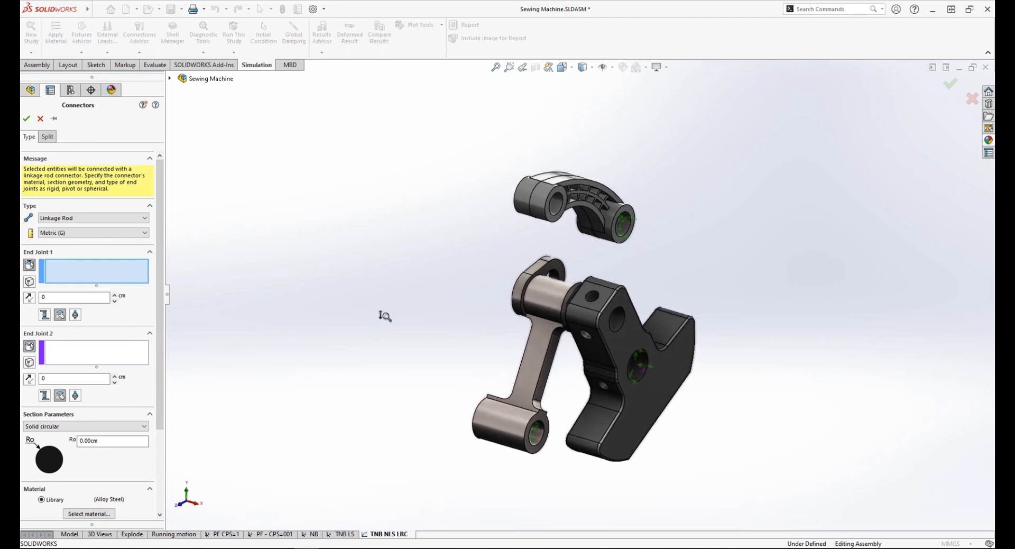
scroll(385, 316, down, 2)
click(548, 186)
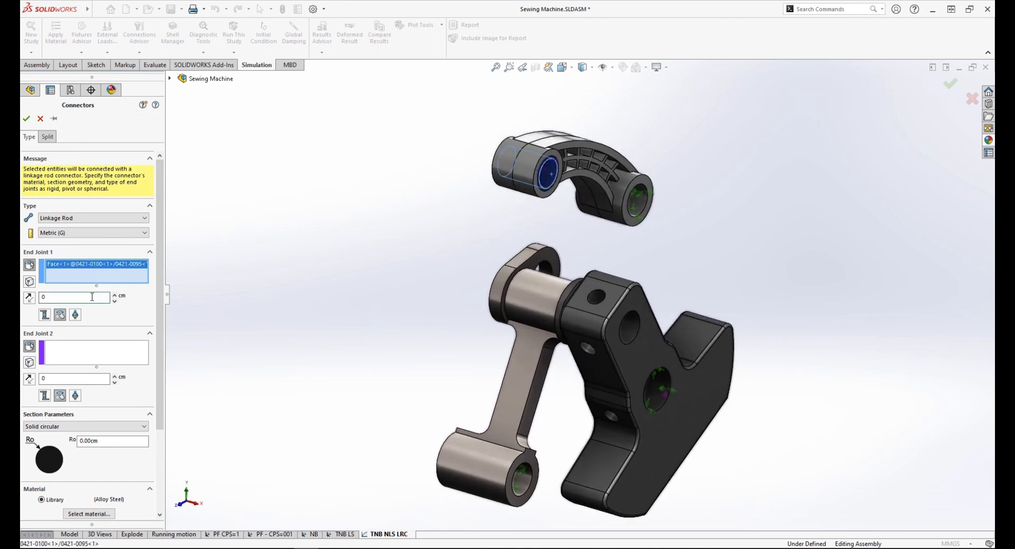
Assign the upper bore face of part 0421-0098 as End Joint 2 with a 0.5 cm offset
click(62, 353)
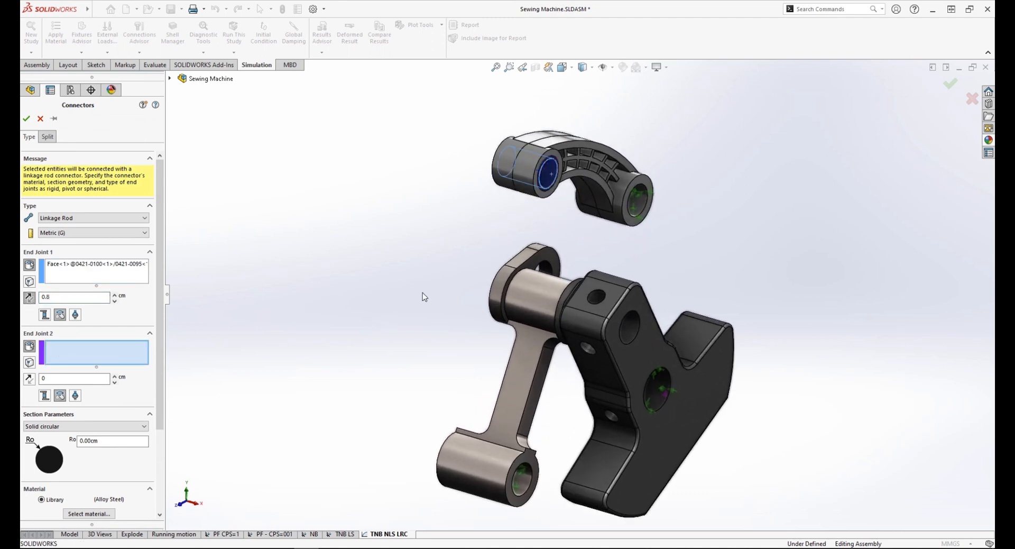
click(545, 268)
click(89, 379)
text(0.5)
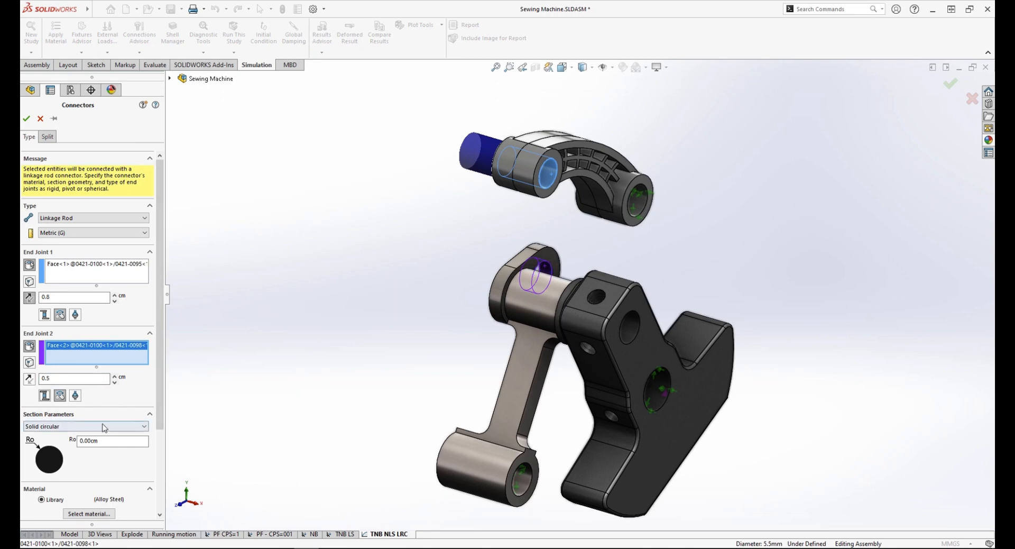
Give the linkage rod a solid rectangular section 1.00 cm wide and 0.5 cm high, and complete the connector
click(105, 426)
click(104, 450)
double_click(105, 443)
text(1.00cm)
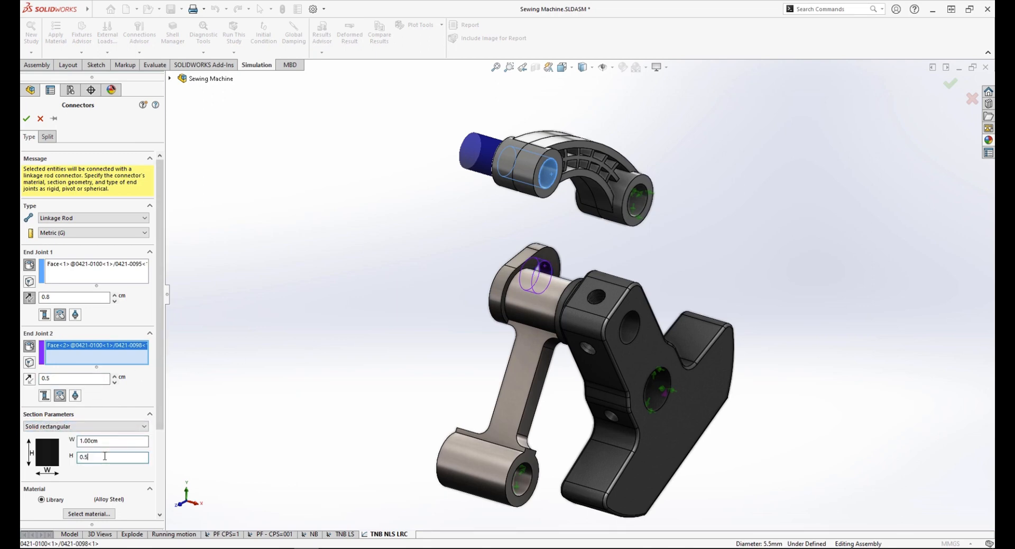
click(104, 456)
text(0.5)
key(Tab)
click(27, 118)
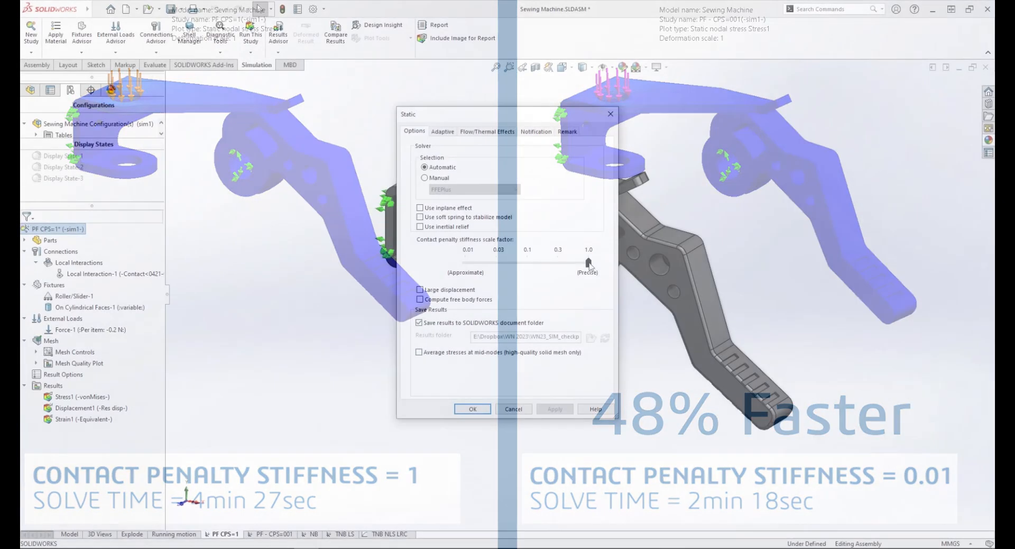
Set the contact penalty stiffness scale factor of the PF CPS=1 study to 0.01
drag(587, 263, 558, 262)
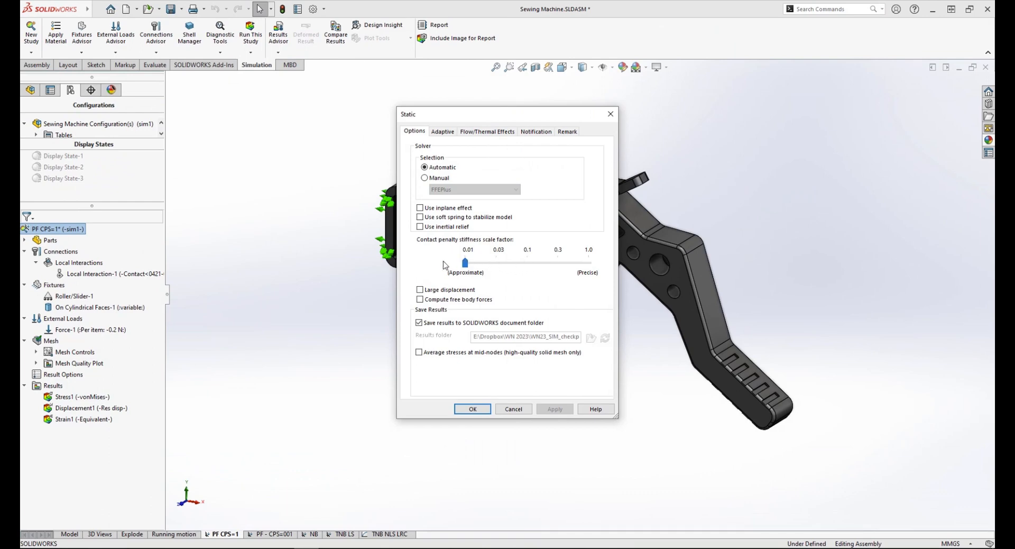
Create a bonded local interaction in the NB study between the slot face of part 0421-0049 and the surrounding block
click(523, 311)
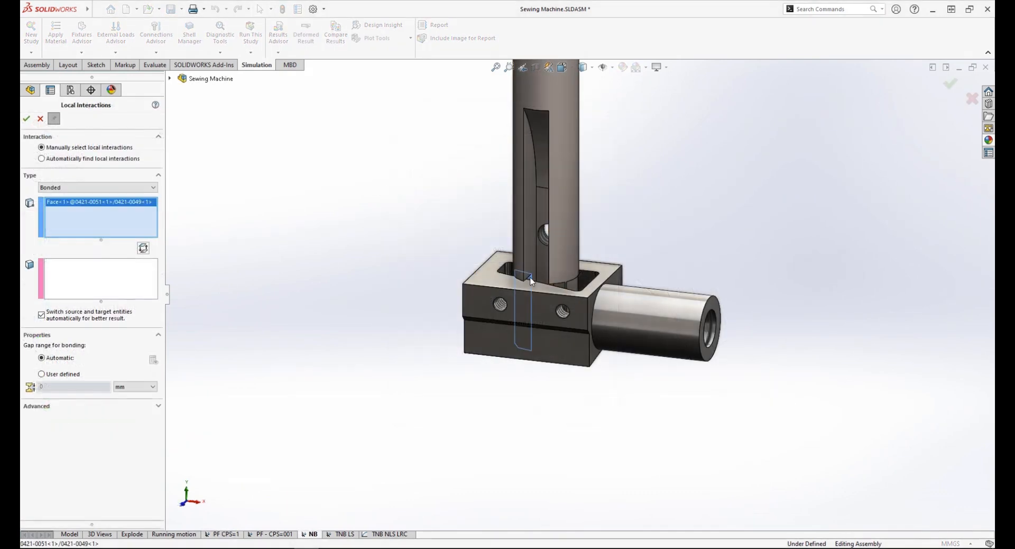
click(500, 304)
right_click(500, 305)
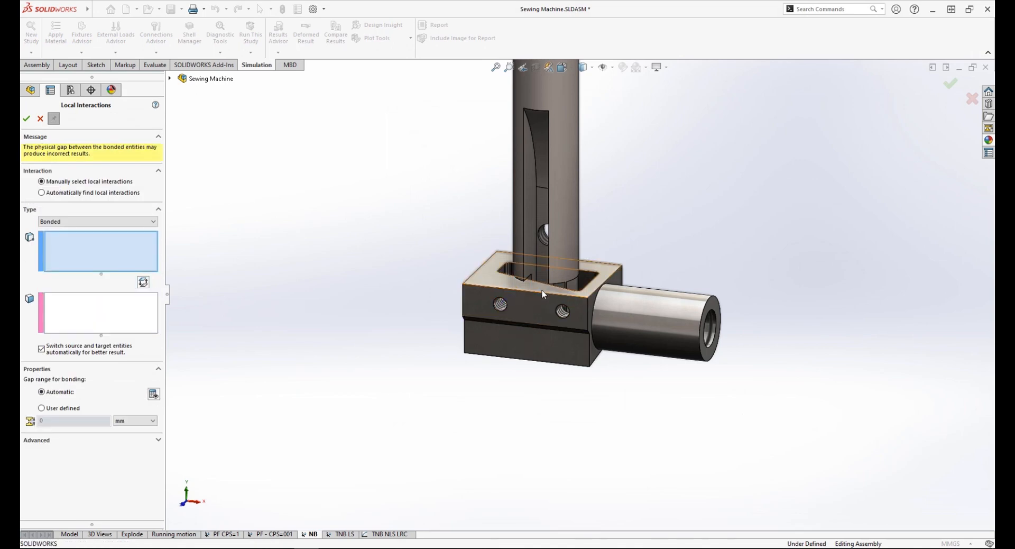
click(562, 285)
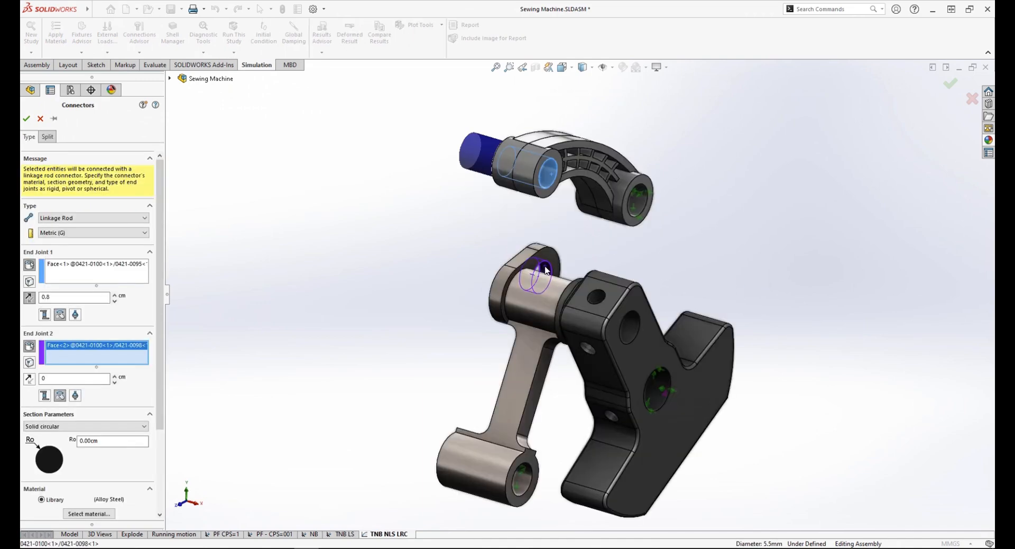
Set the linkage rod's End Joint 2 offset to 0.5 cm and its section width to 1 cm
click(90, 379)
text(0)
click(102, 424)
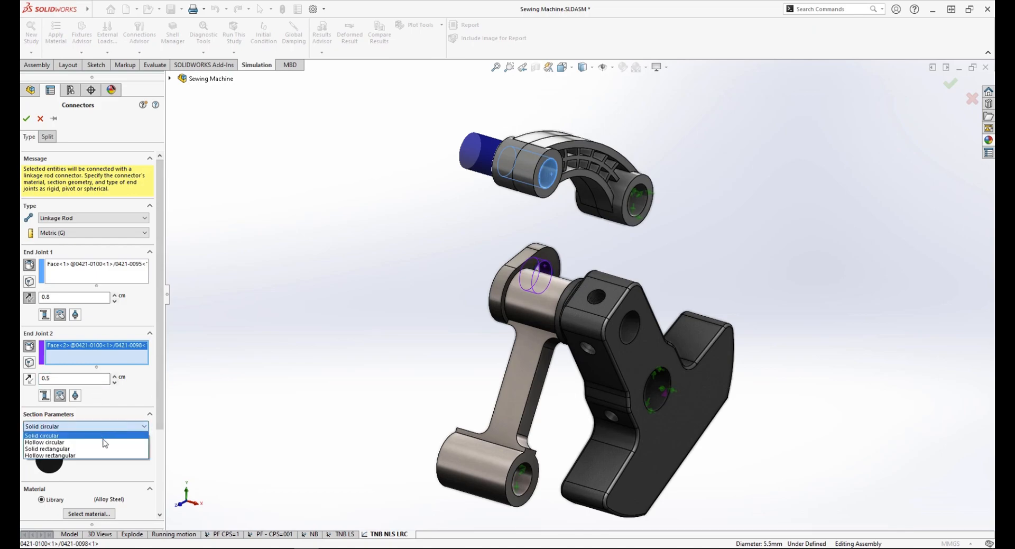
click(104, 441)
text(1)
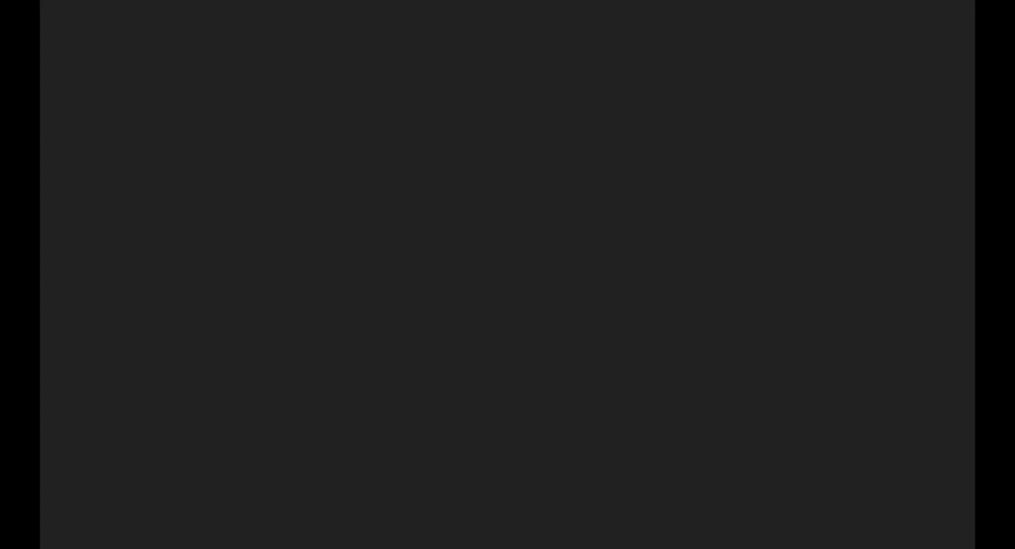